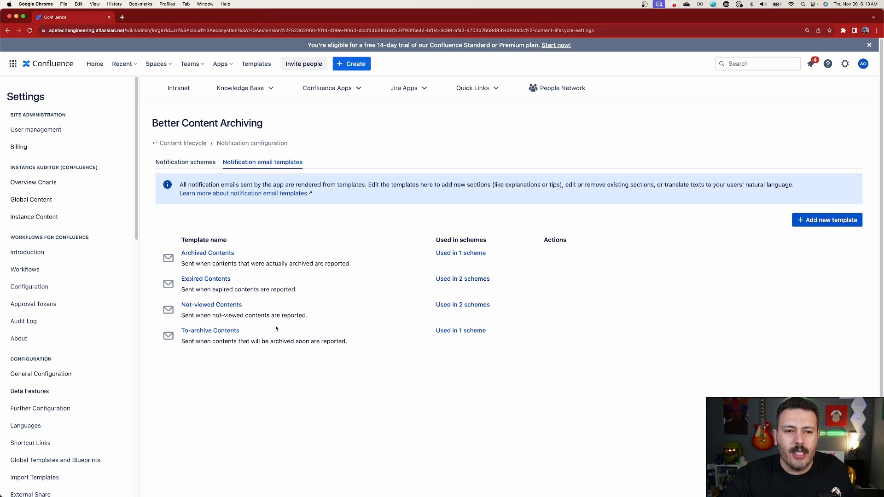
Open the To-archive Contents email template for editing and follow its email subject syntax help to the external documentation page.
left_click(210, 331)
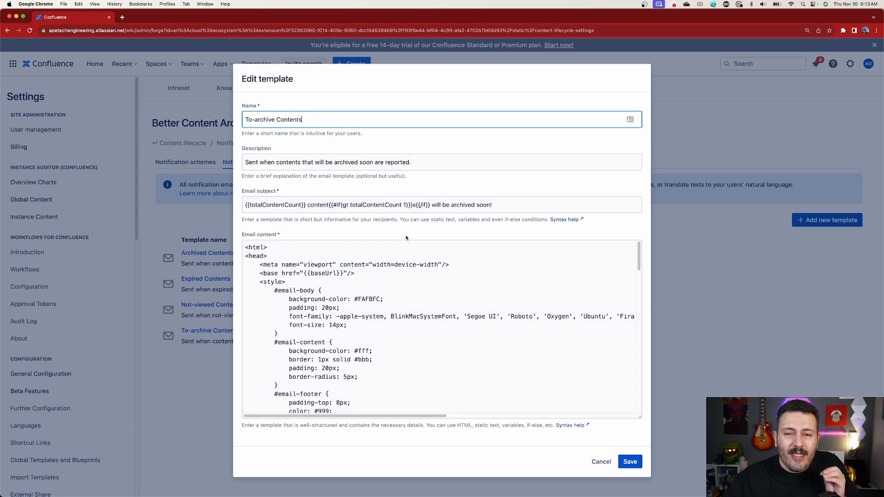
left_click(563, 223)
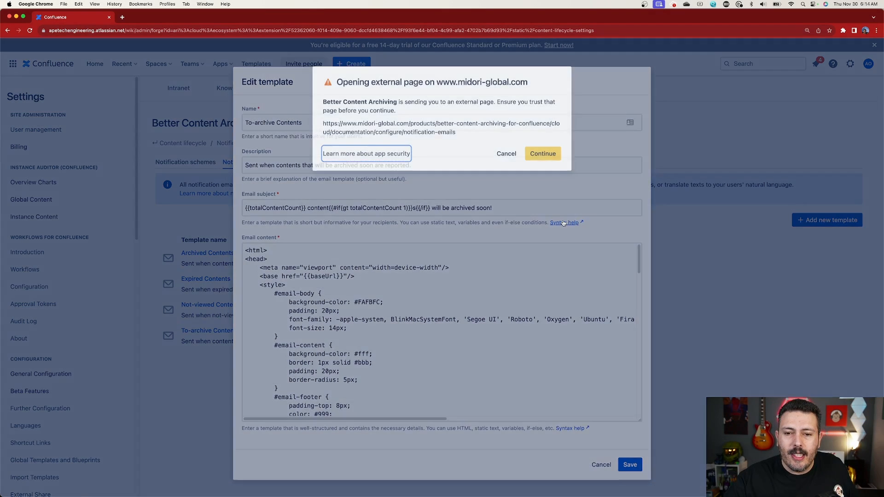
left_click(534, 152)
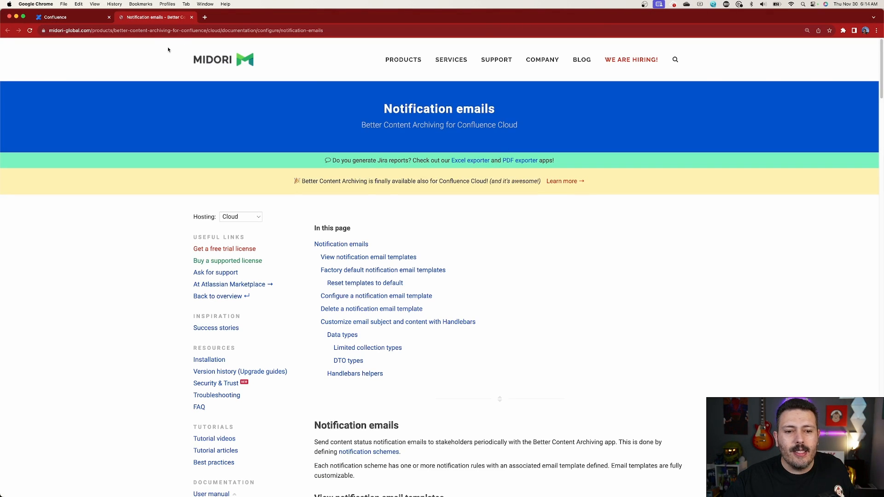
Read the notification emails documentation through to the expressions listed under Data types, including totalContentCount and contents.
scroll(502, 304, "down", 3)
scroll(502, 303, "down", 15)
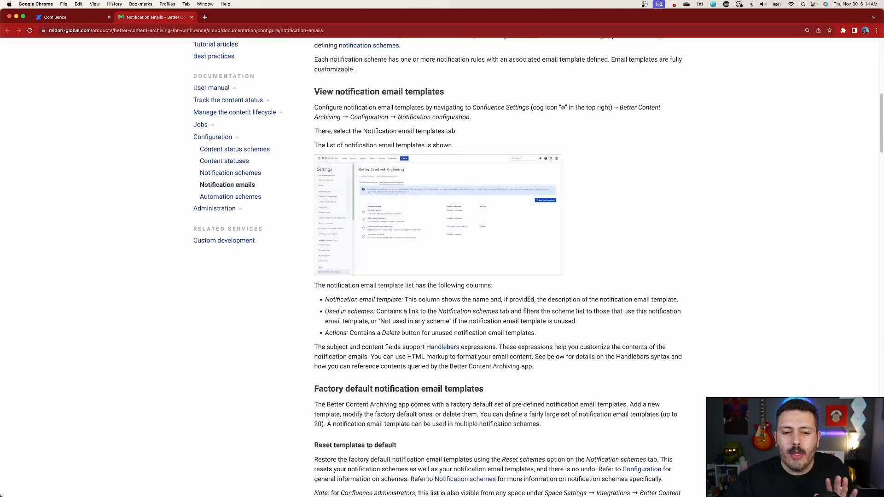
scroll(529, 302, "down", 15)
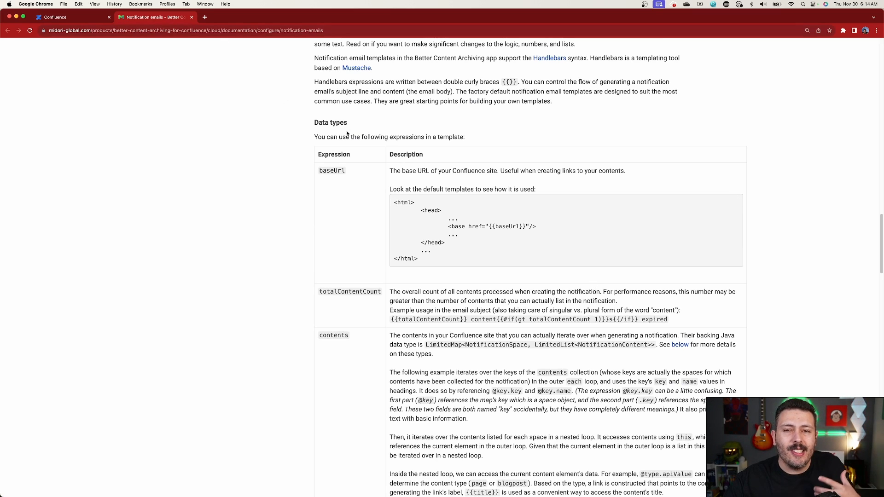
scroll(610, 211, "down", 5)
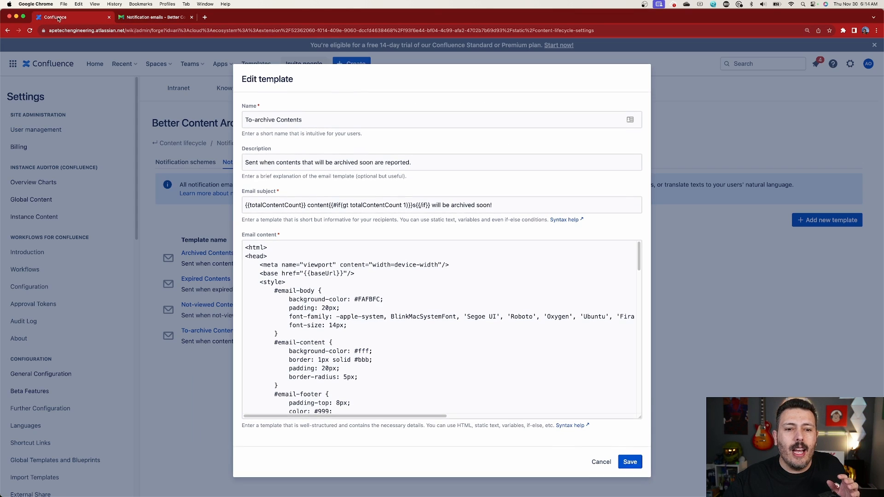
Highlight {{totalContentCount}} in the template's email subject and look up the DTO types and Handlebars helpers in the documentation.
left_click(55, 17)
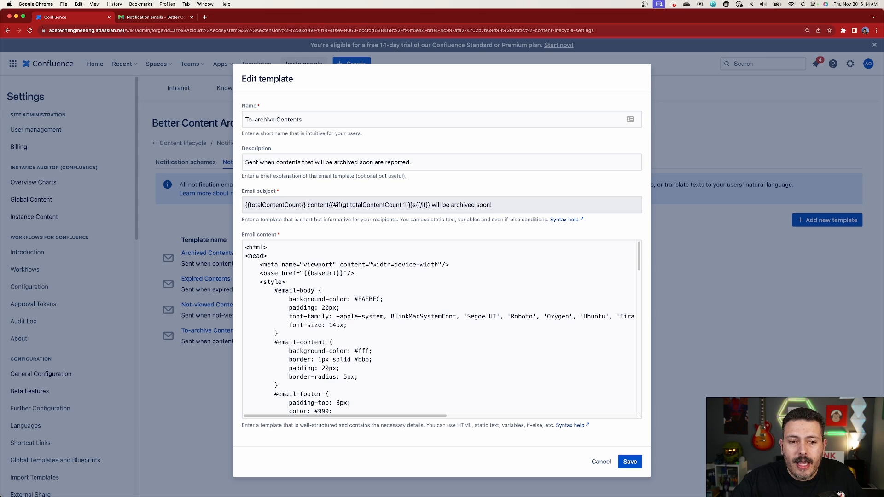
left_click_drag(305, 205, 238, 211)
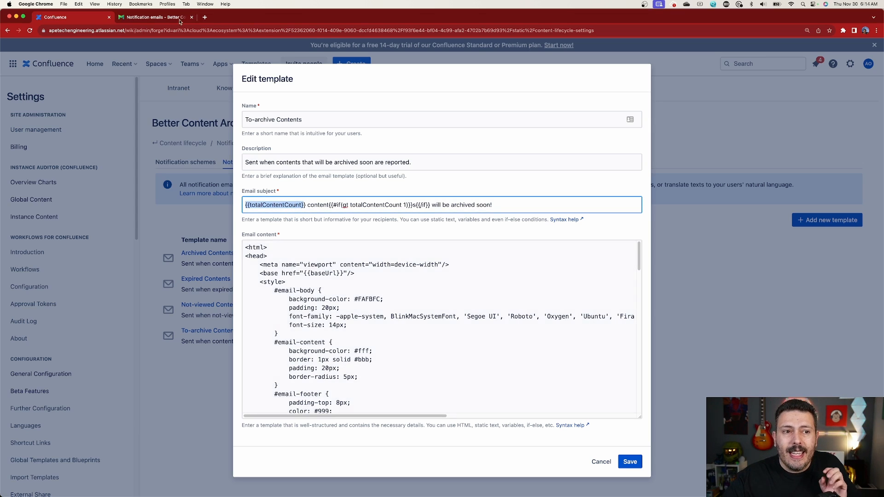
left_click(159, 19)
scroll(620, 266, "down", 12)
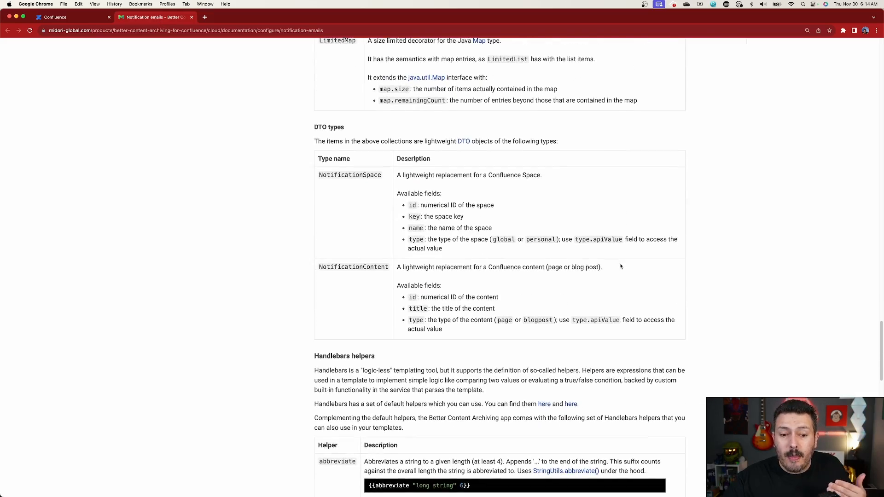
scroll(620, 266, "down", 9)
scroll(620, 266, "down", 8)
scroll(621, 266, "up", 15)
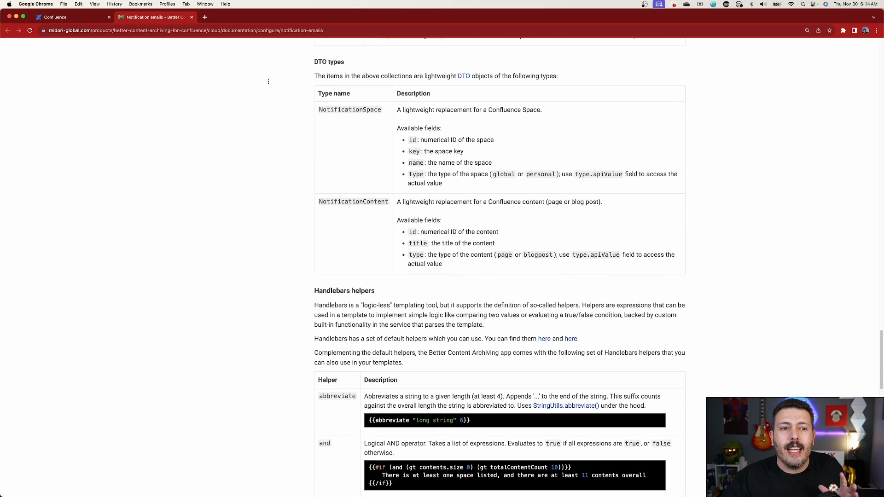
Examine the subject text "will be archived soon!" and the HTML email content of the To-archive Contents template, closing it without saving.
left_click(74, 18)
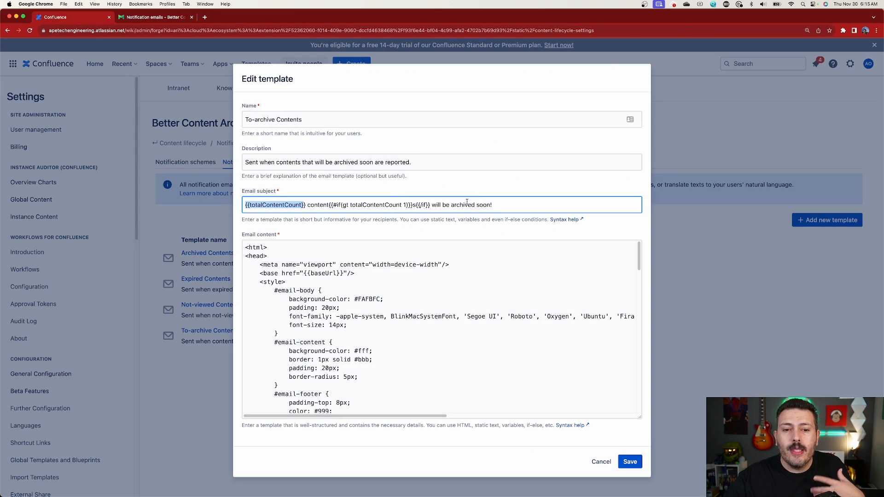
left_click_drag(432, 206, 493, 205)
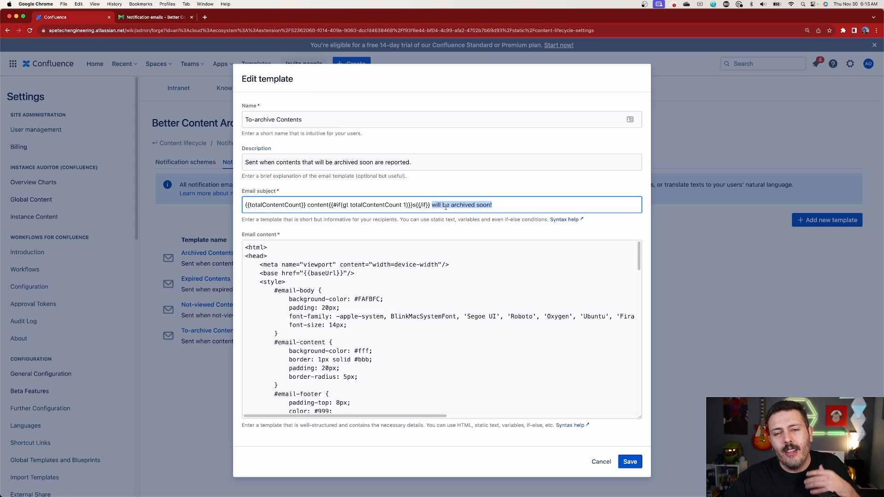
scroll(411, 290, "down", 2)
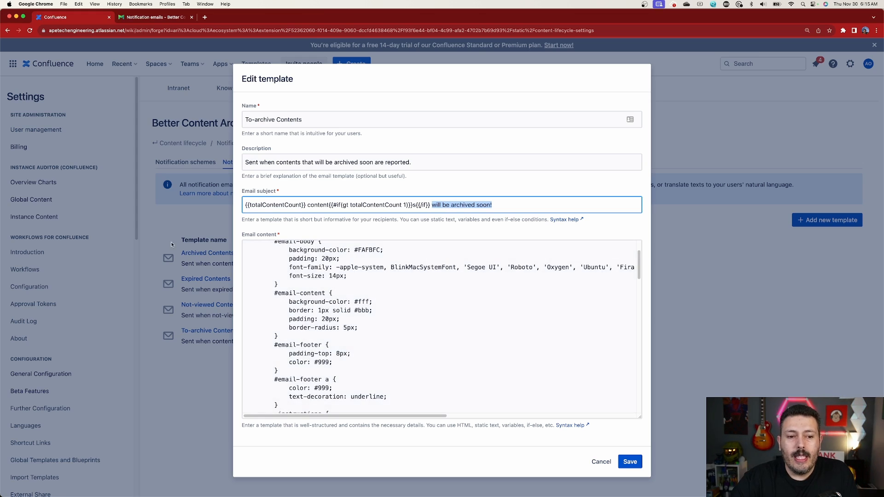
scroll(411, 290, "up", 2)
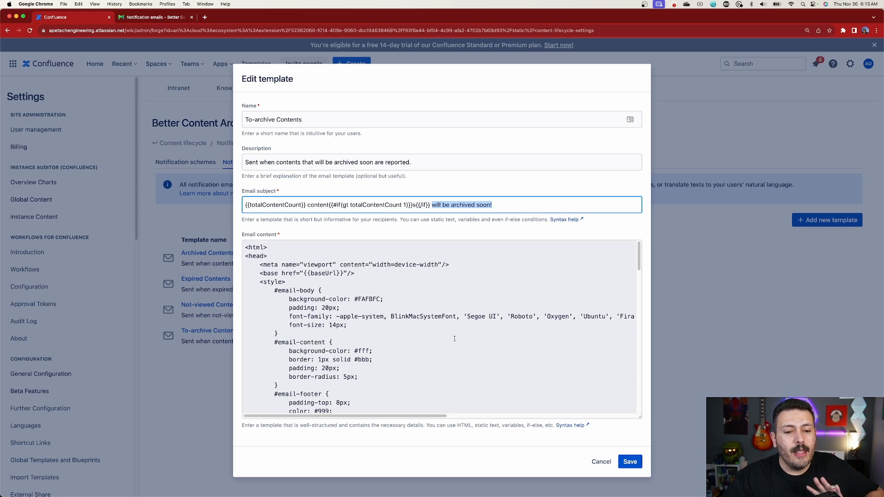
scroll(454, 338, "down", 5)
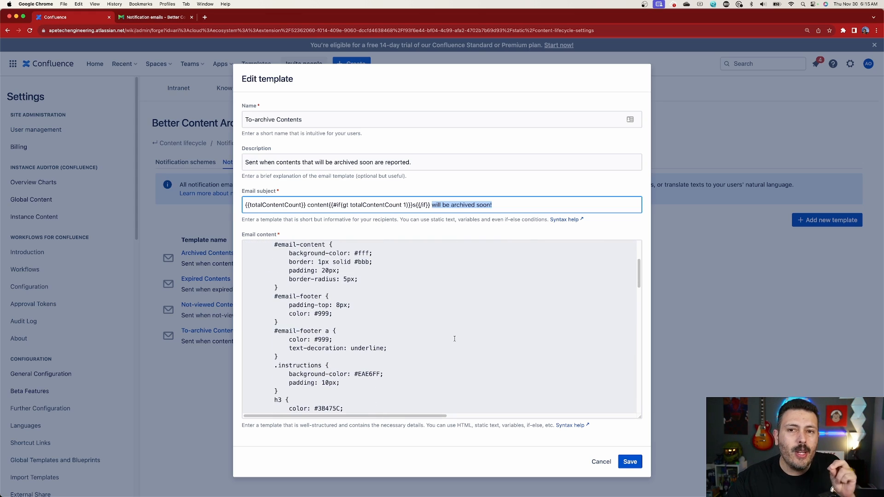
scroll(454, 339, "down", 15)
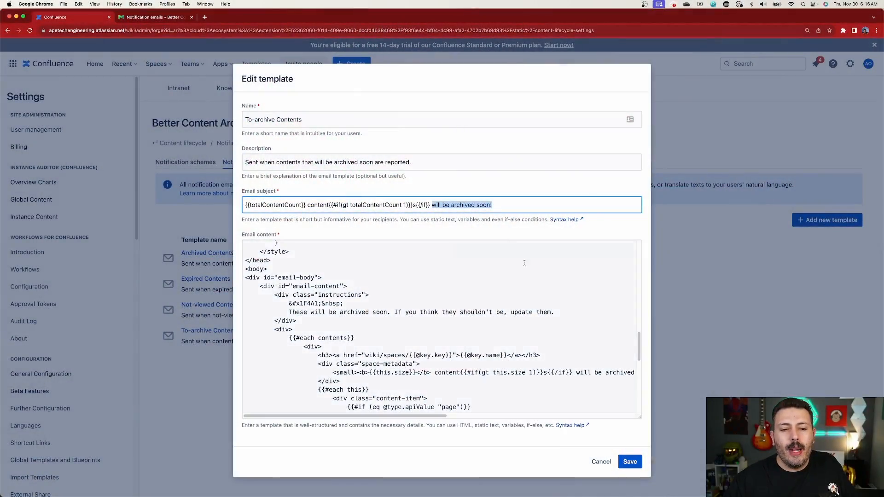
scroll(353, 367, "up", 3)
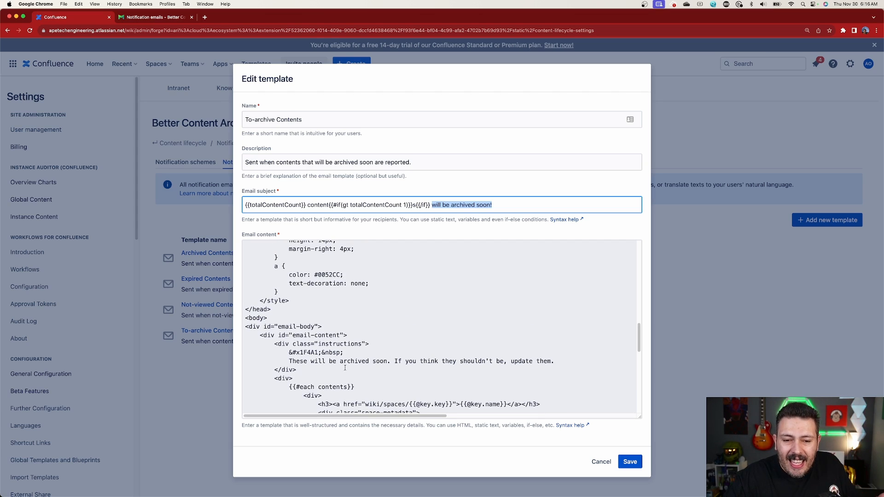
scroll(472, 379, "up", 3)
left_click(597, 461)
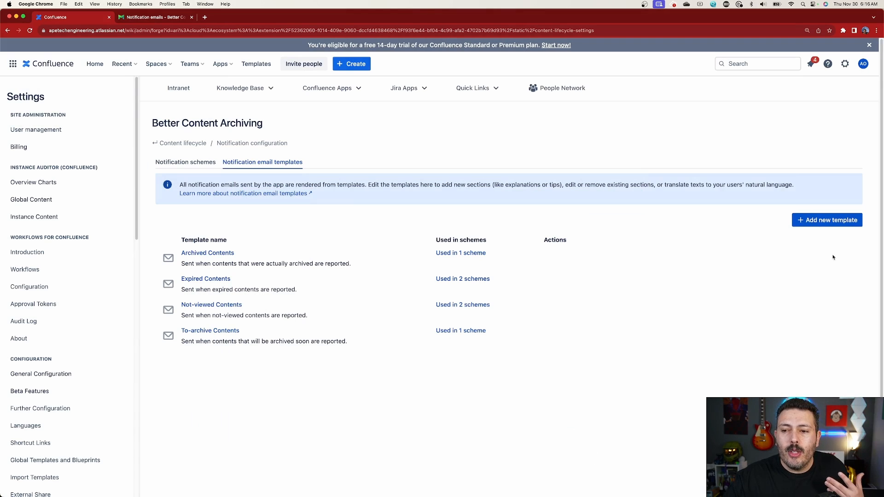
Open a blank new email template, visit its description, subject and content fields, and cancel without saving.
left_click(821, 225)
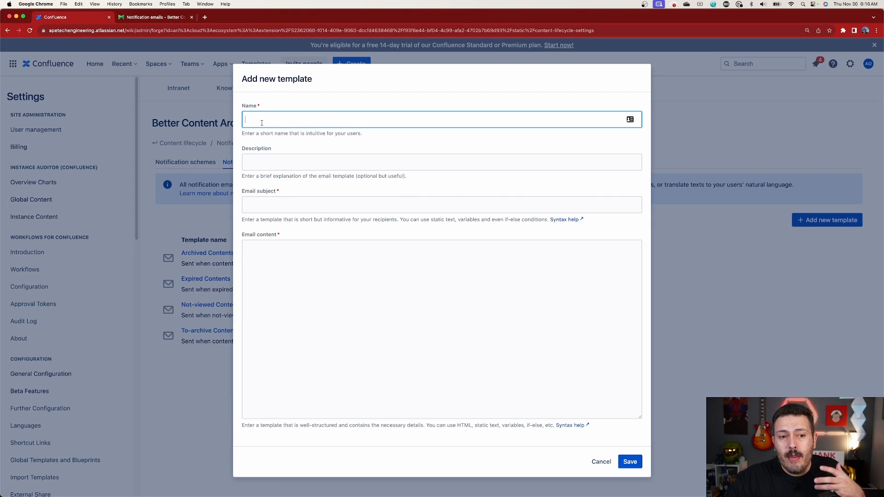
left_click(257, 161)
left_click(295, 207)
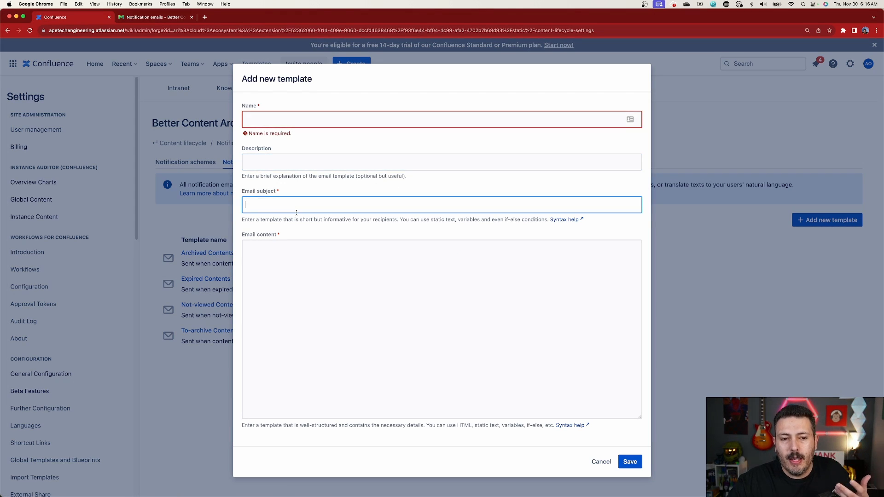
left_click(312, 281)
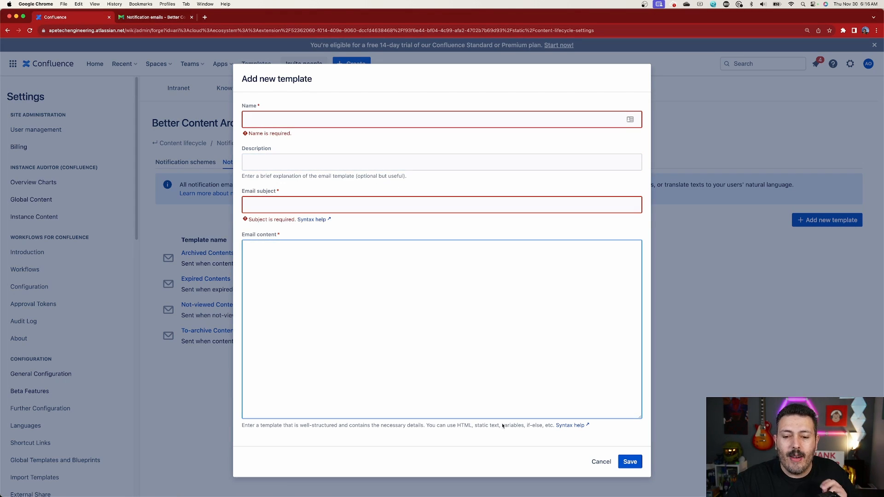
left_click(599, 461)
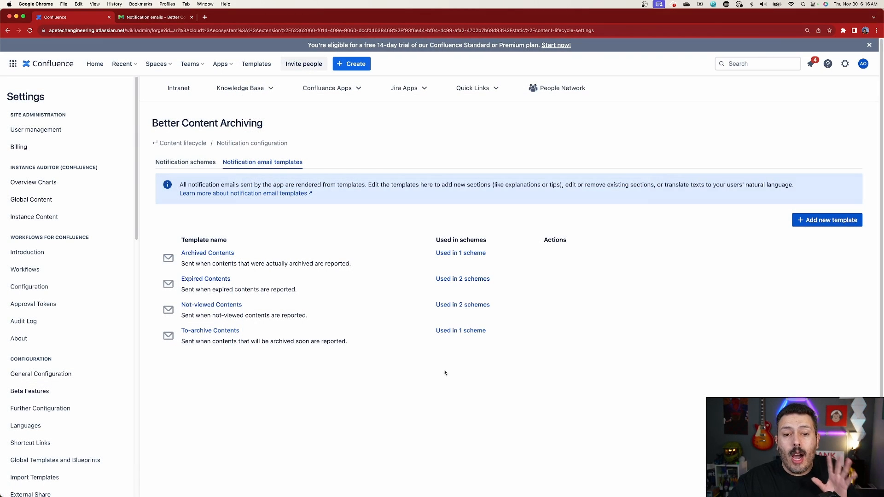
Open the Expired Contents email template for editing.
left_click(214, 280)
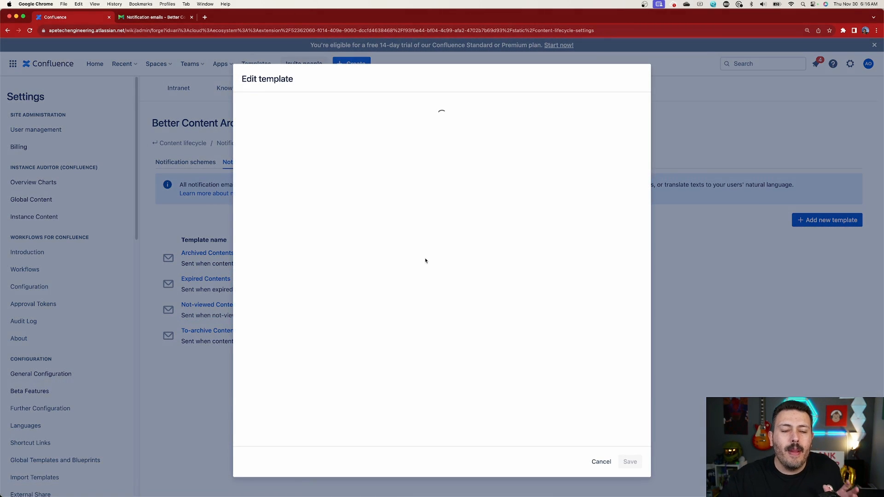
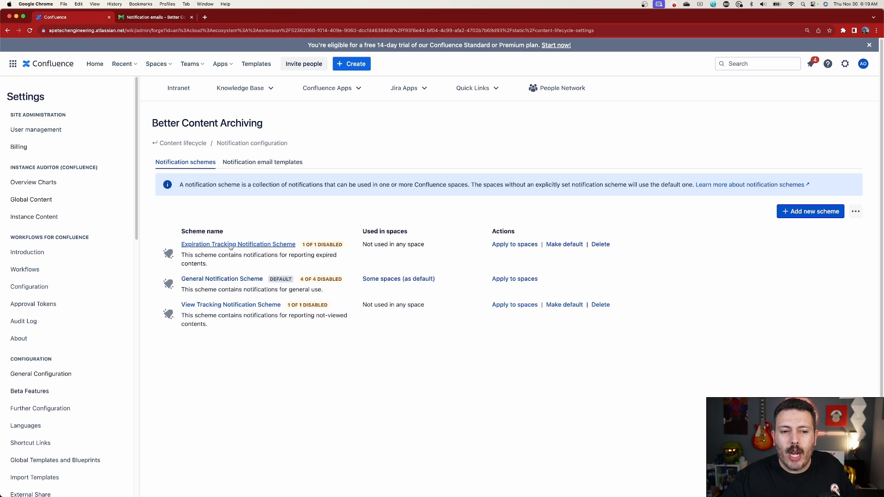
Open the Expiration Tracking Notification Scheme, review its schedule, CQL query, email template and recipients, and close it without saving.
left_click(231, 246)
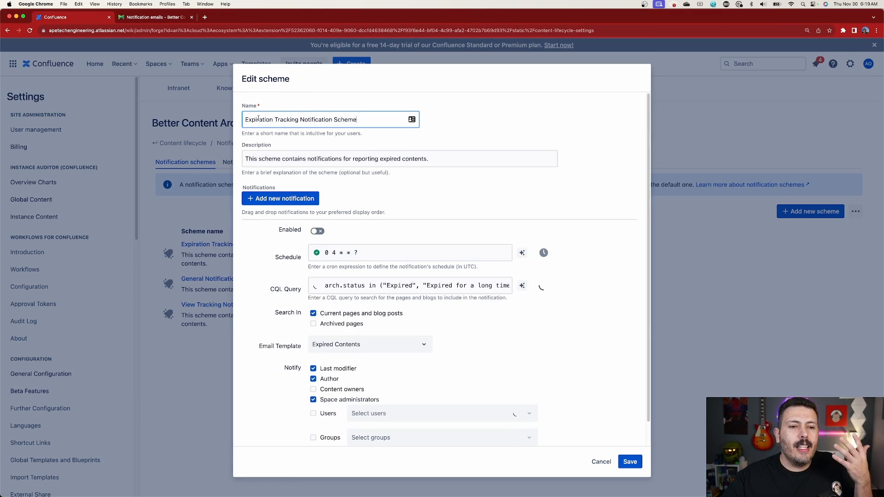
scroll(382, 202, "down", 1)
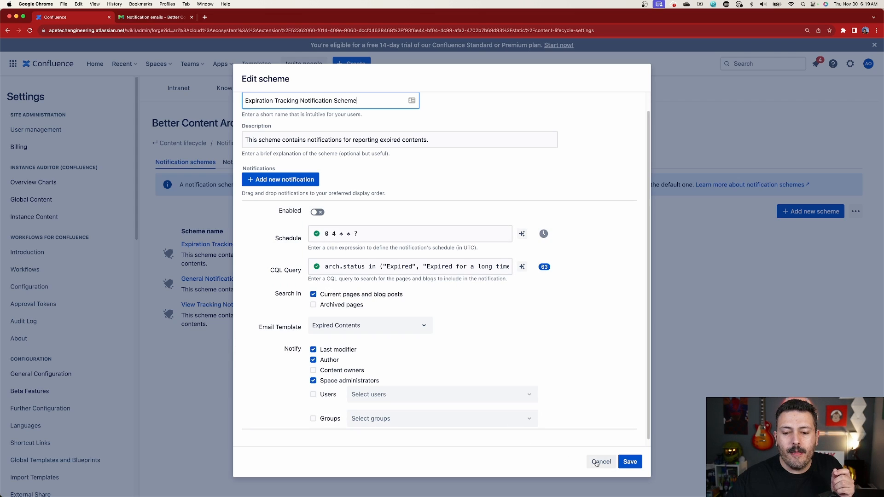
left_click(599, 462)
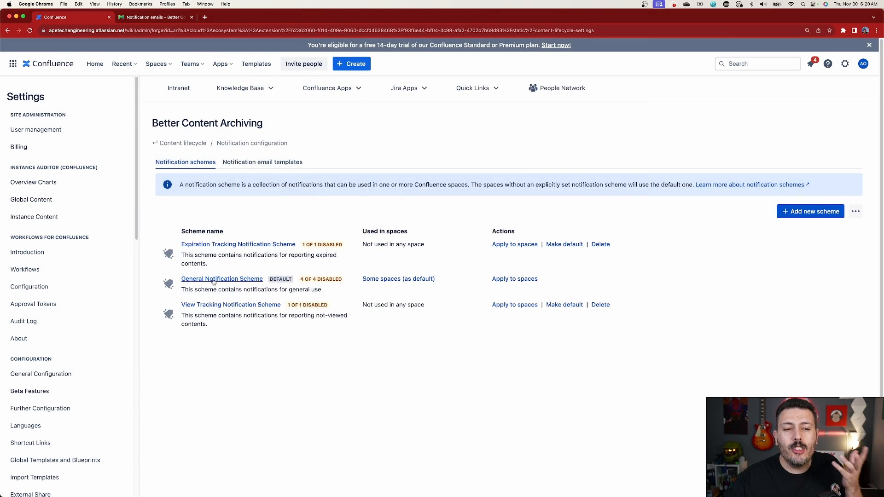
Open the General Notification Scheme and examine the schedule, CQL query, email template and recipients of each of its notifications.
left_click(213, 280)
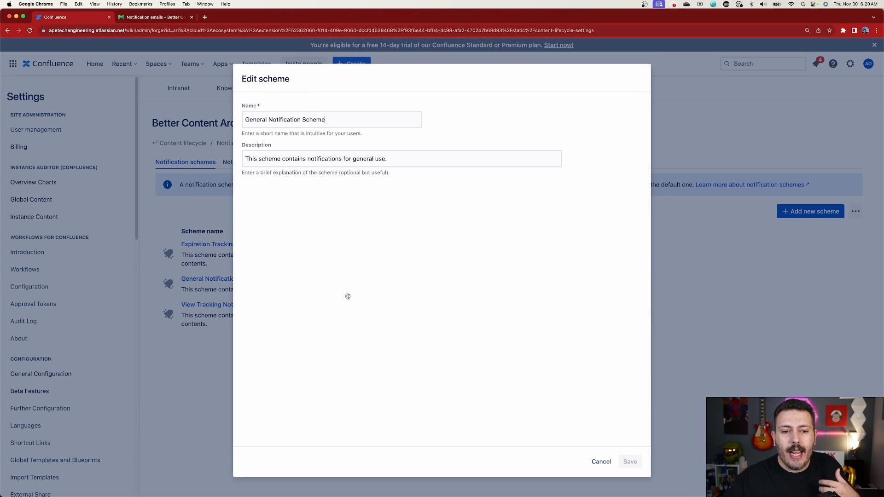
scroll(347, 296, "down", 1)
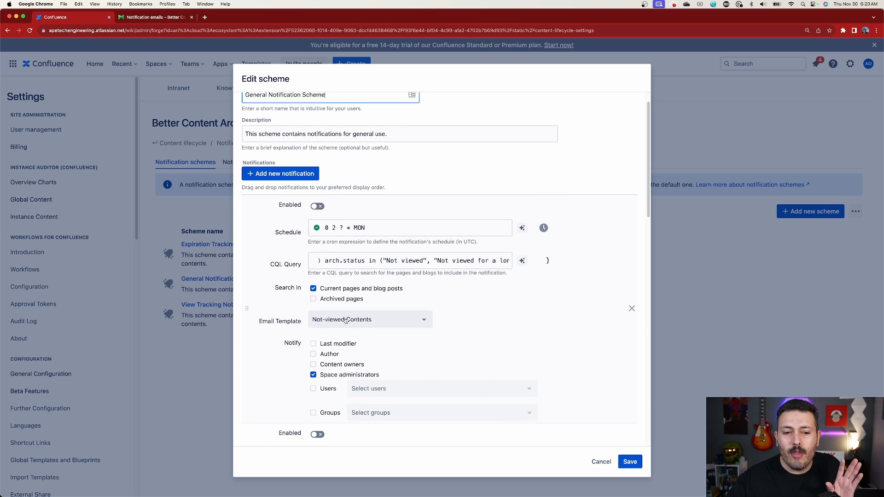
scroll(345, 320, "down", 5)
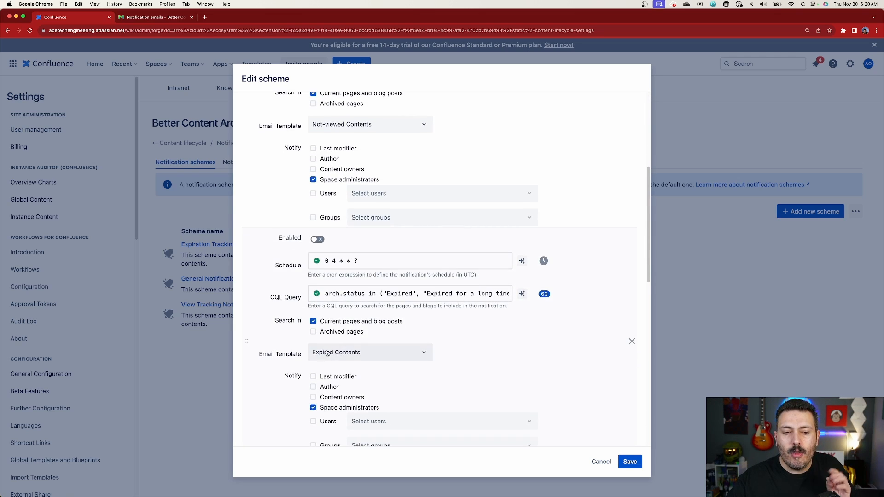
scroll(334, 352, "down", 6)
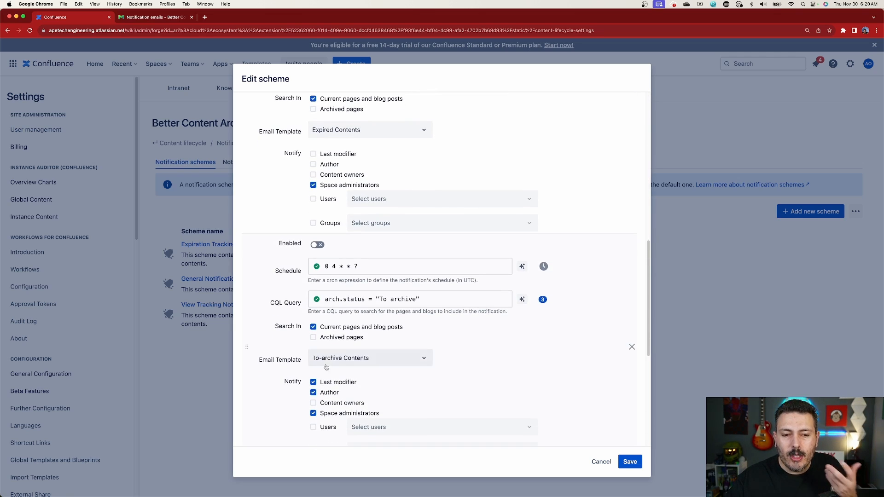
scroll(336, 363, "down", 4)
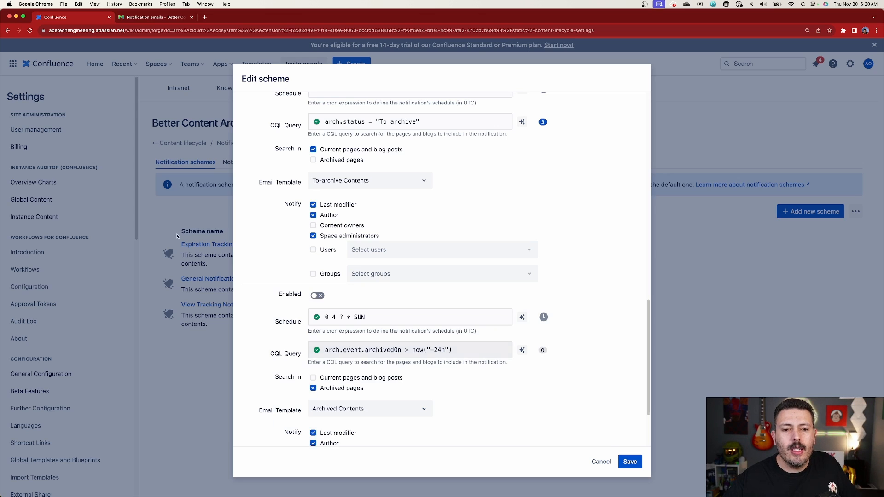
scroll(407, 281, "up", 10)
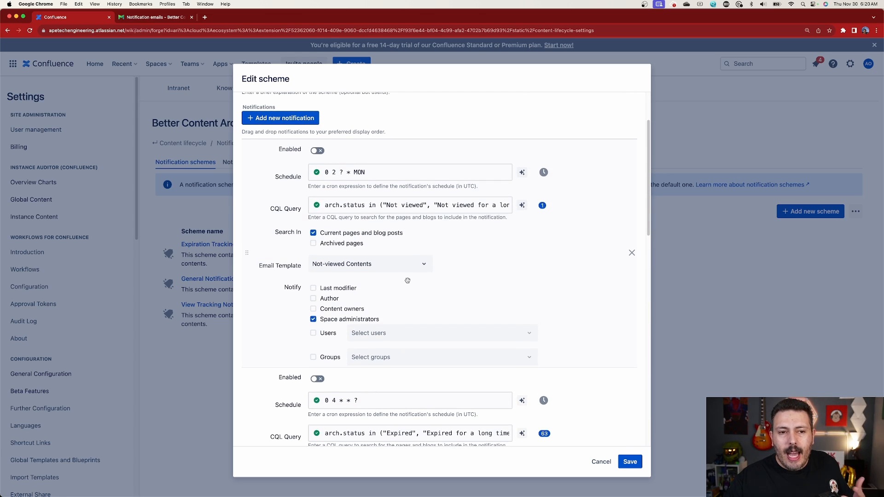
scroll(414, 274, "up", 1)
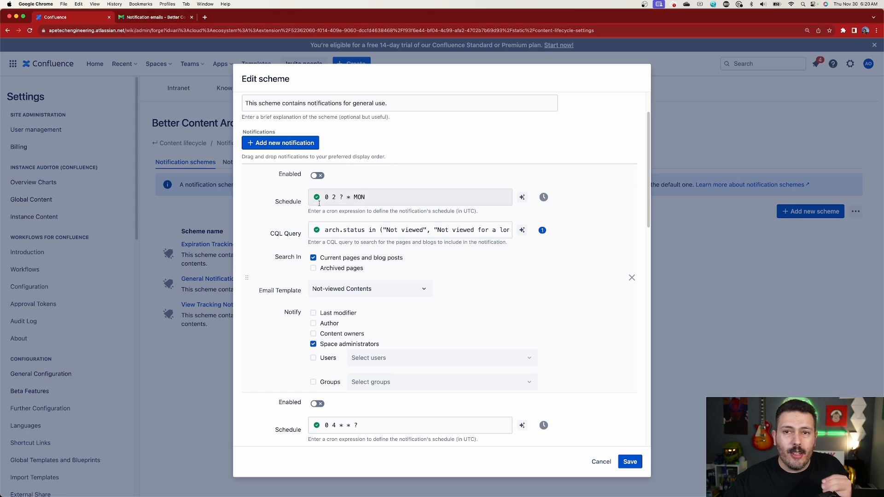
Try the cron examples "0 6 * * ?" and "0 6 ? * MON-FRI" as the first notification's schedule.
left_click(521, 197)
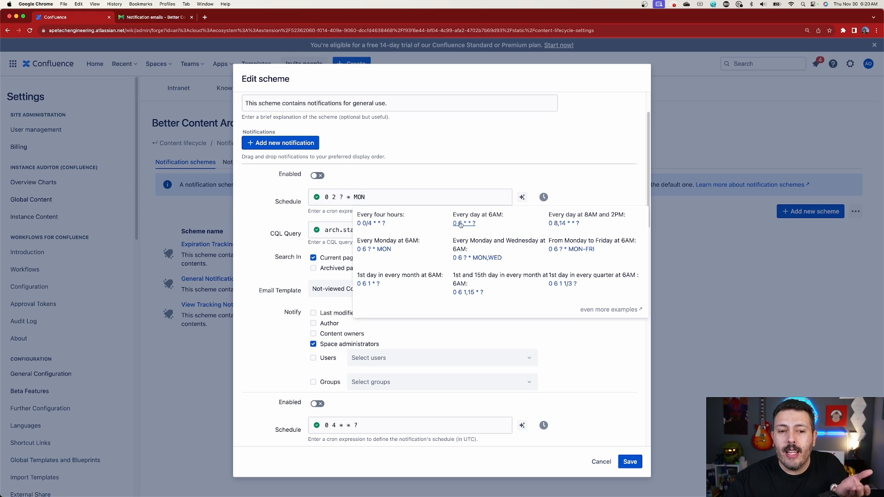
left_click(460, 224)
left_click(391, 200)
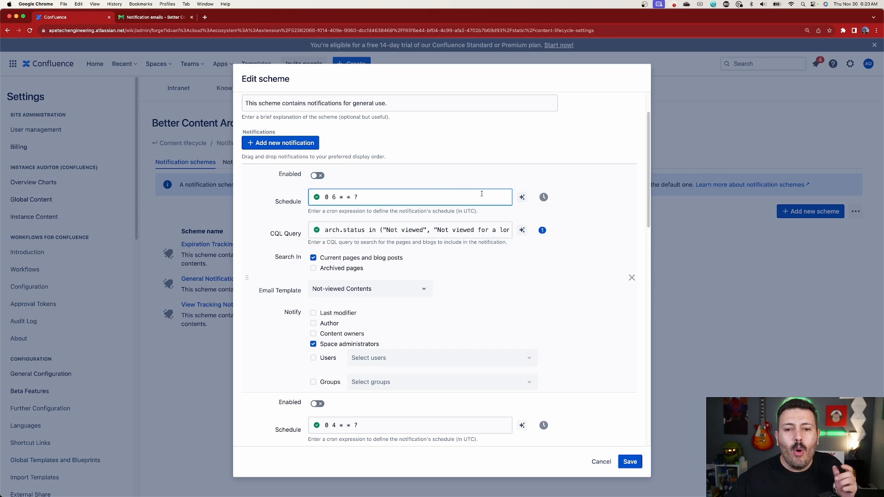
left_click(522, 197)
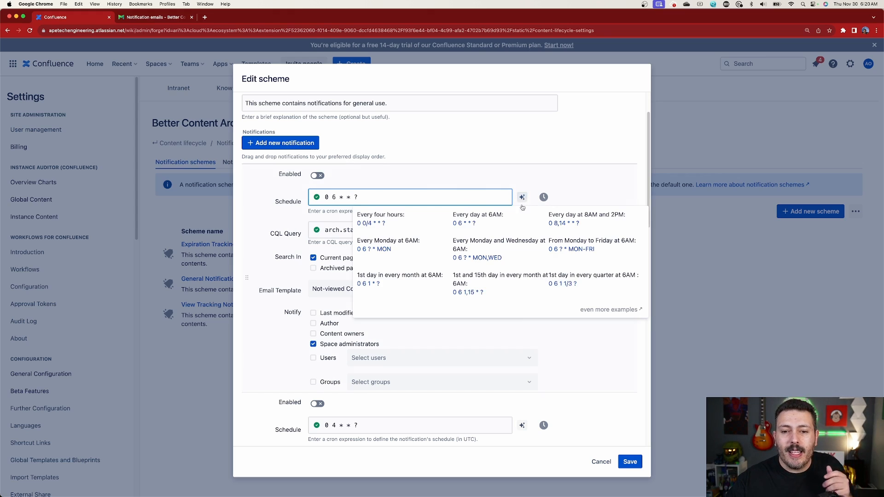
left_click(582, 250)
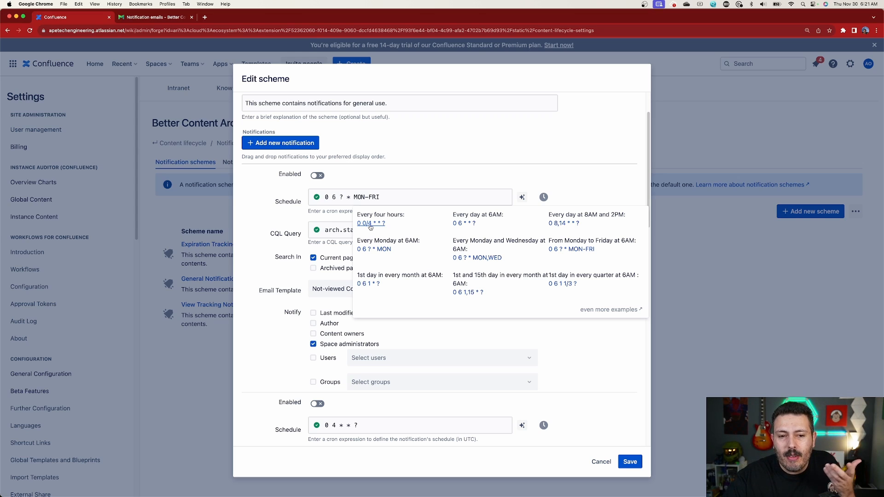
Apply the every-four-hours cron example to the first notification and edit its schedule to "0 0/8 * * ?".
left_click(371, 223)
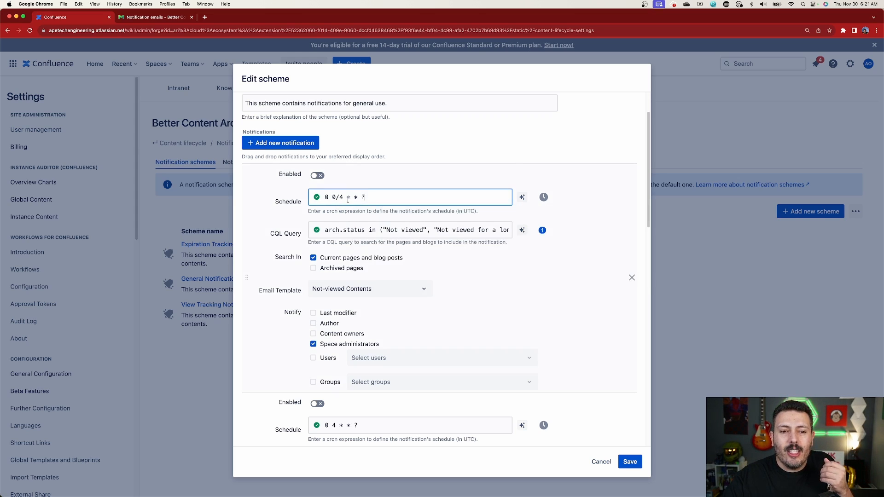
key("BackSpace")
type("8")
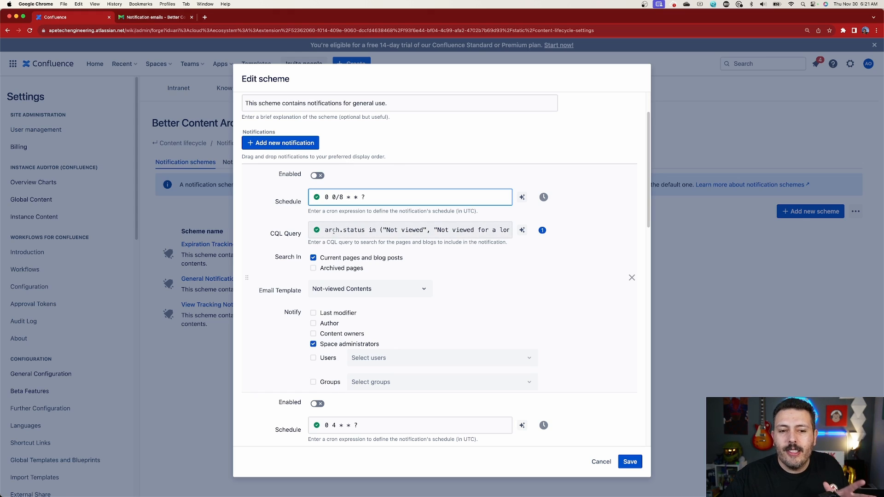
Try several CQL examples for the first notification, ending with title ~ "tutorial" and arch.status = "To review".
left_click(523, 233)
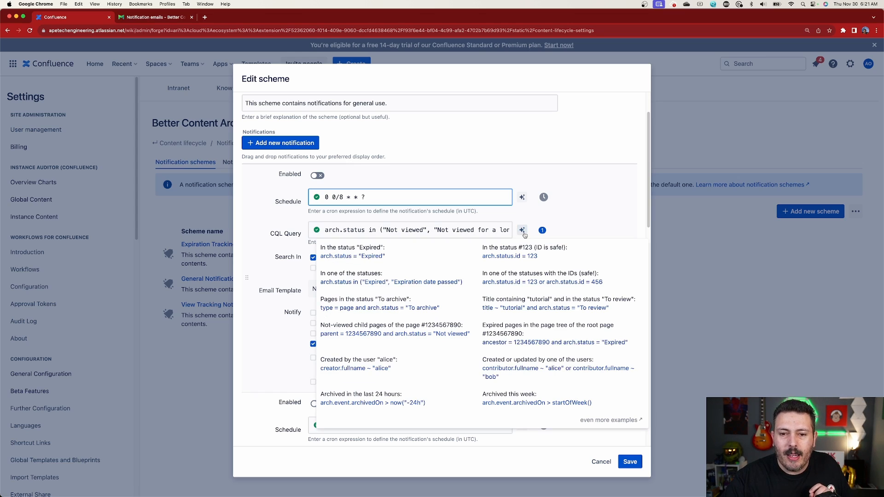
left_click(357, 258)
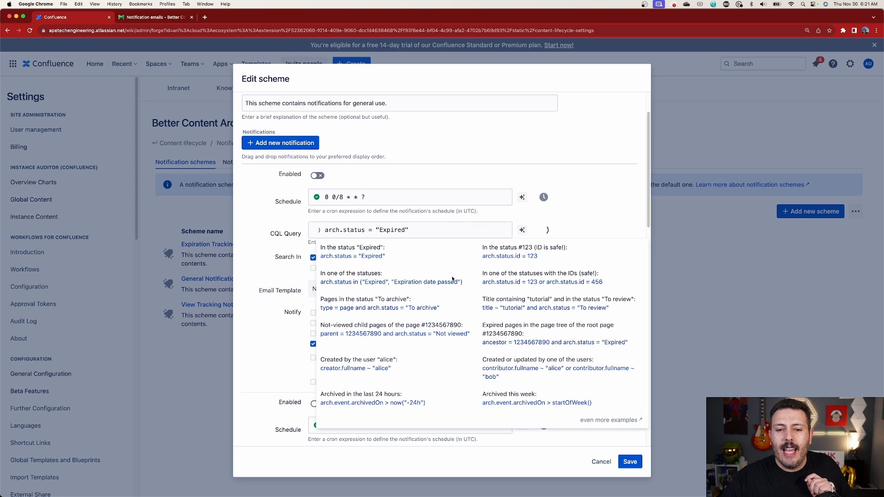
left_click(519, 284)
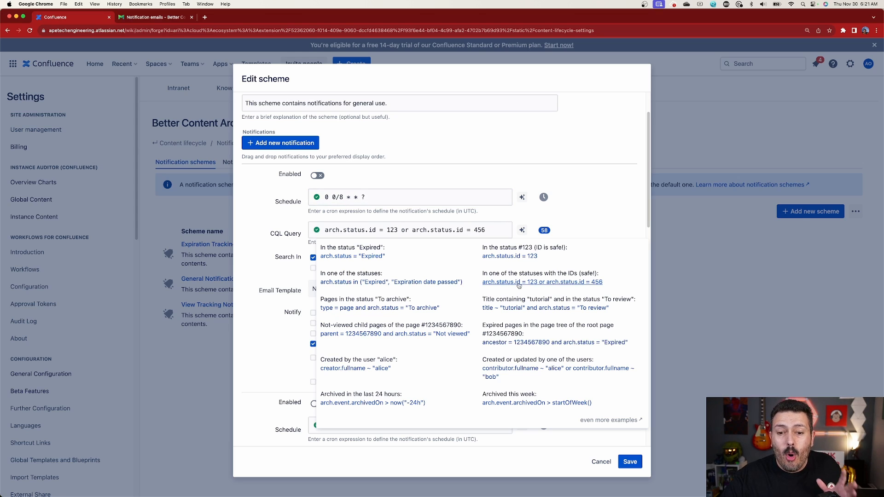
left_click(509, 308)
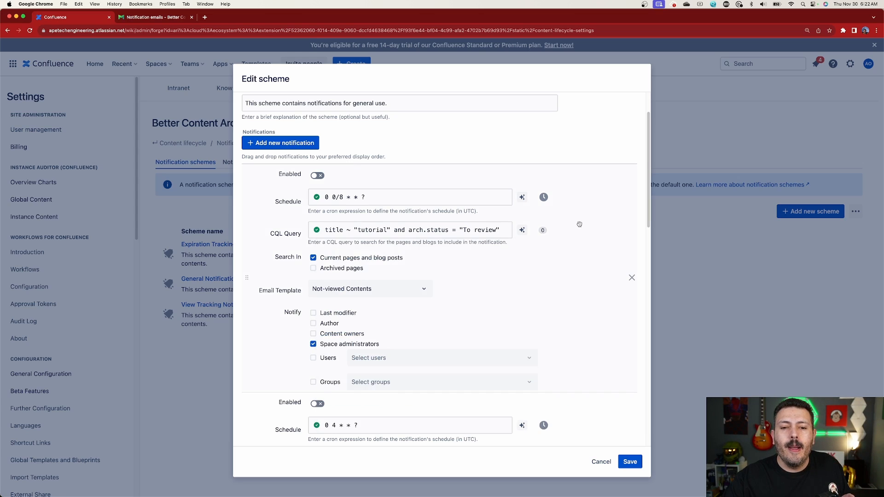
Highlight the word tutorial in the first notification's CQL query and look over the query examples again.
left_click_drag(388, 229, 359, 229)
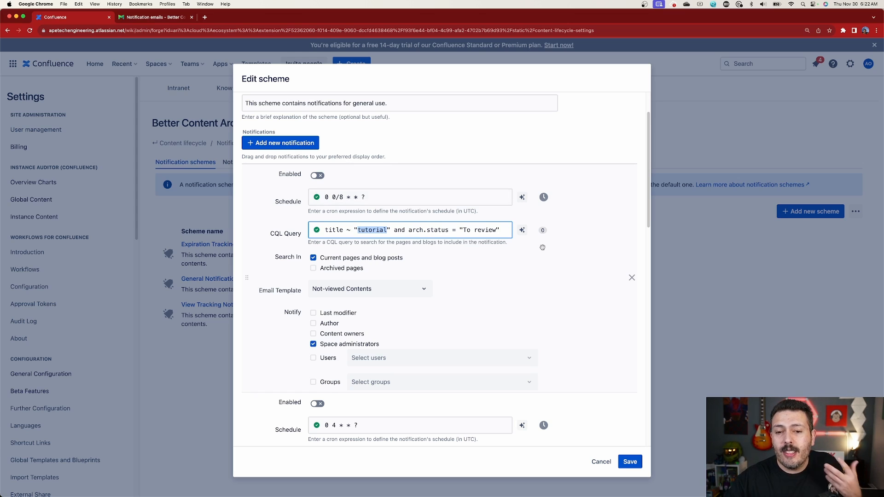
left_click(522, 230)
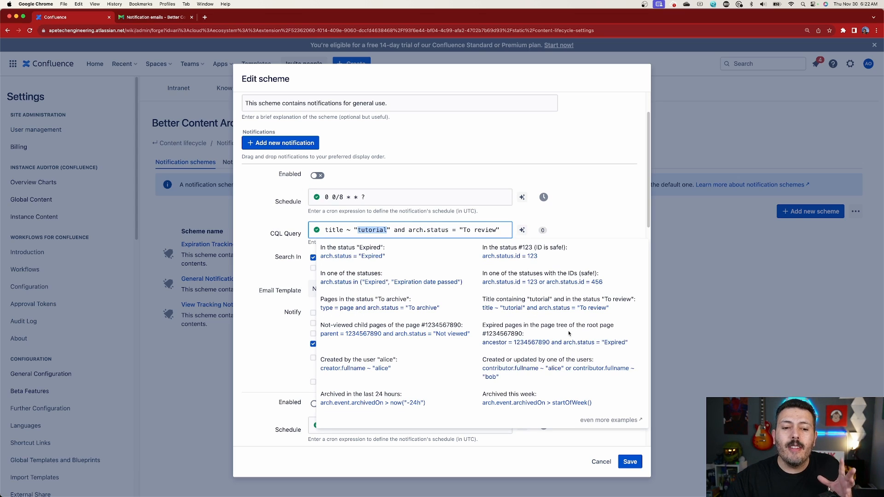
left_click(578, 171)
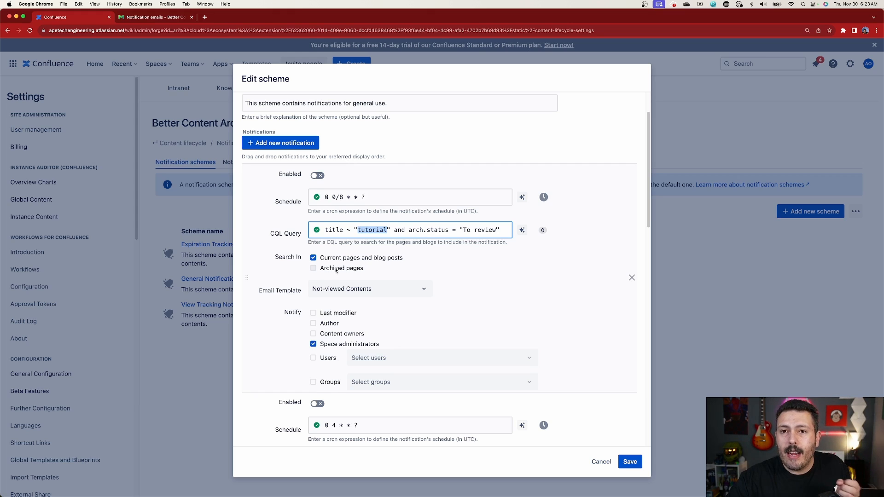
Include archived pages in the first notification's search and set its email template to To-archive Contents.
left_click(314, 269)
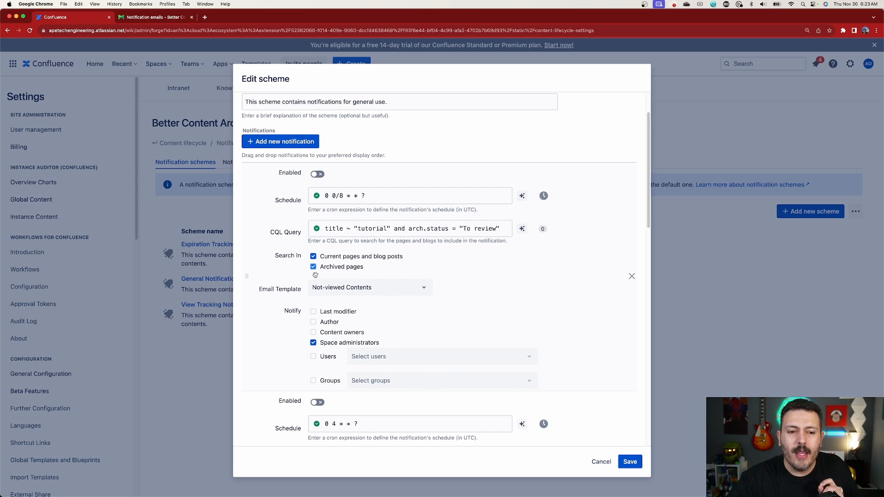
left_click(345, 288)
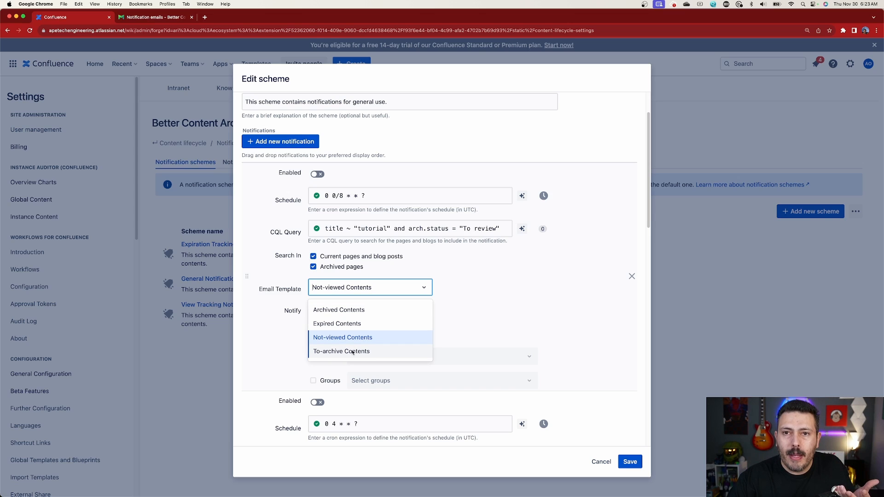
left_click(352, 351)
Add the content owners and one specific user to the first notification's recipients.
scroll(419, 324, "down", 3)
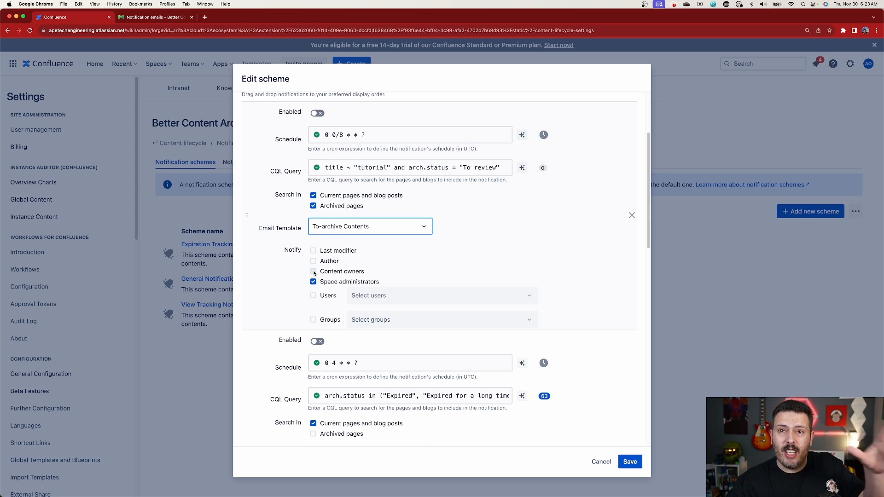
left_click(313, 271)
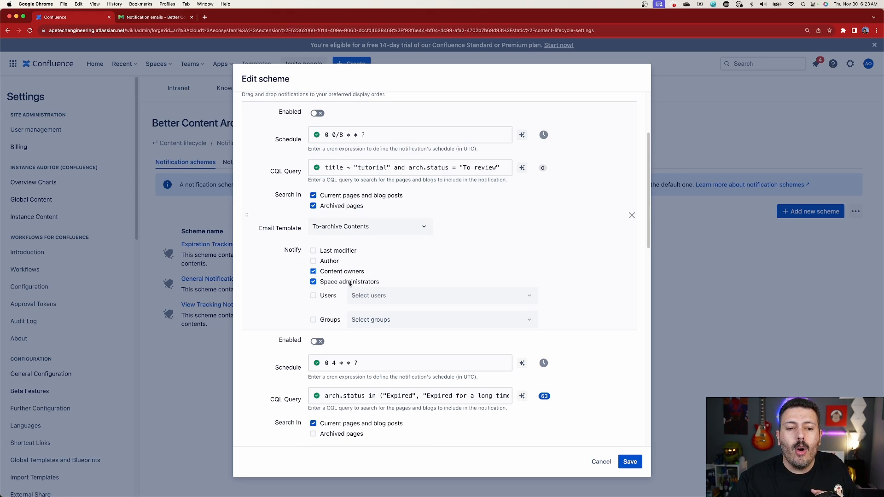
left_click(316, 296)
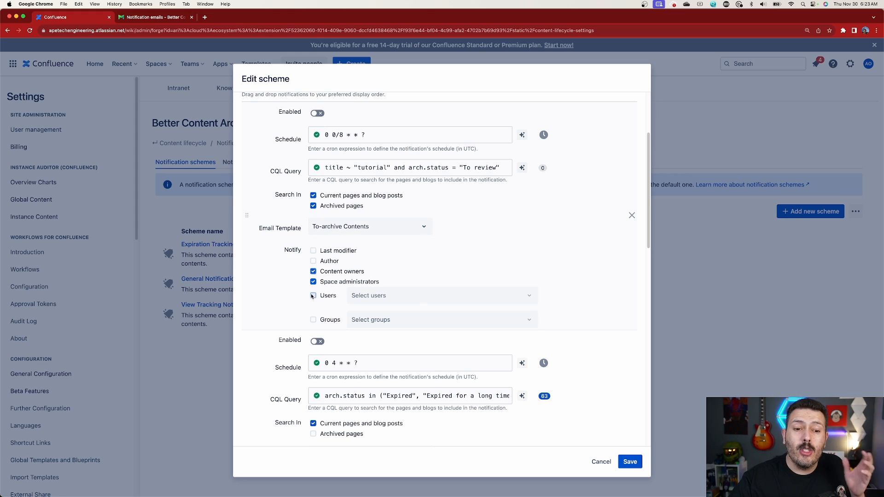
left_click(455, 295)
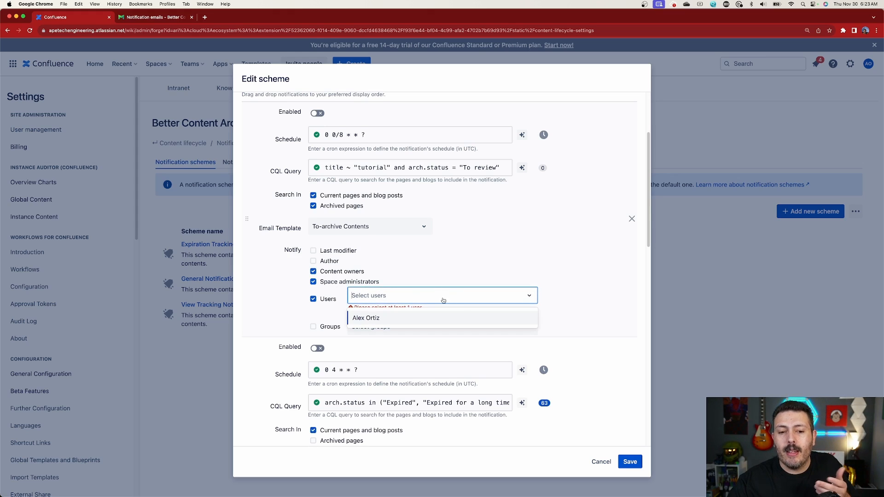
left_click(388, 316)
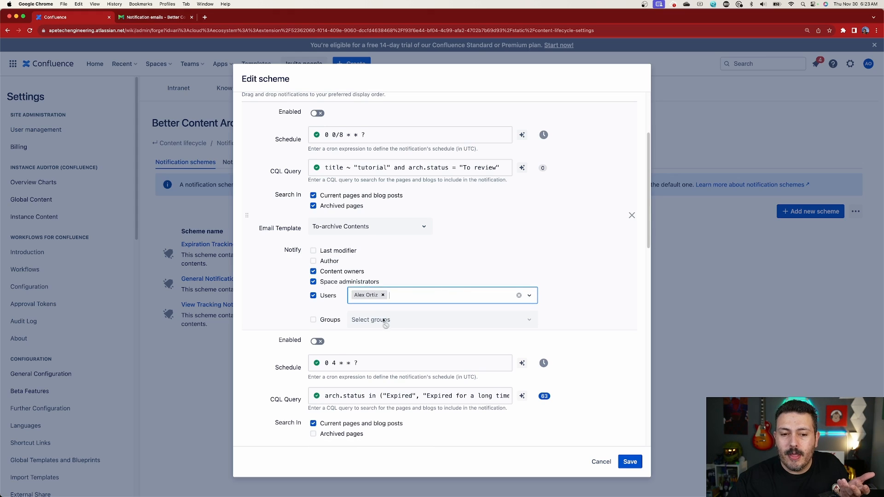
Enable group recipients for the first notification and select Developer Group A.
left_click(313, 322)
left_click(389, 321)
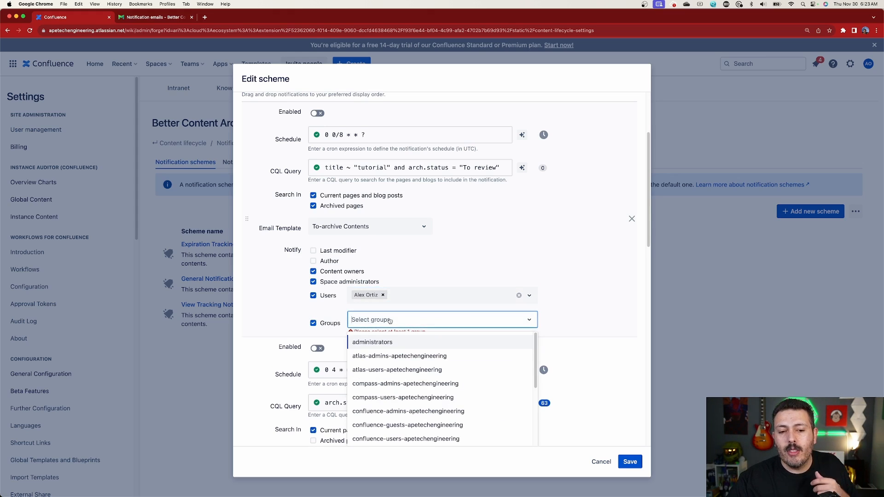
scroll(418, 396, "down", 3)
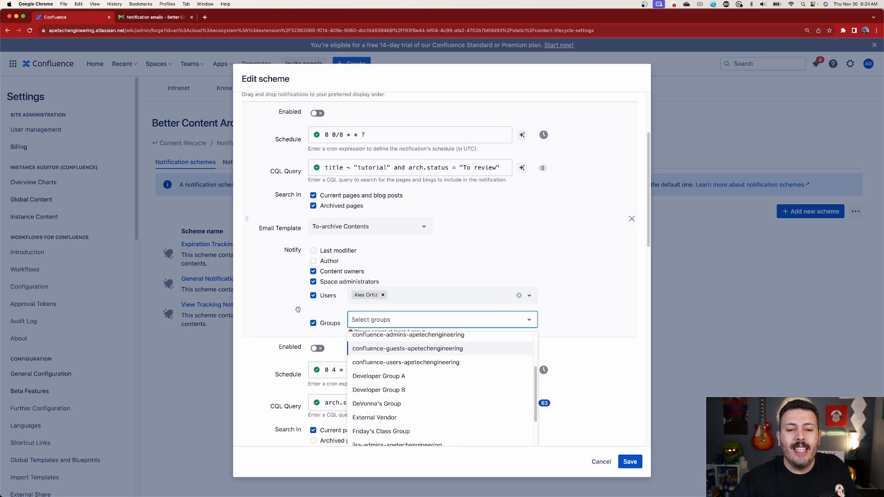
left_click(400, 376)
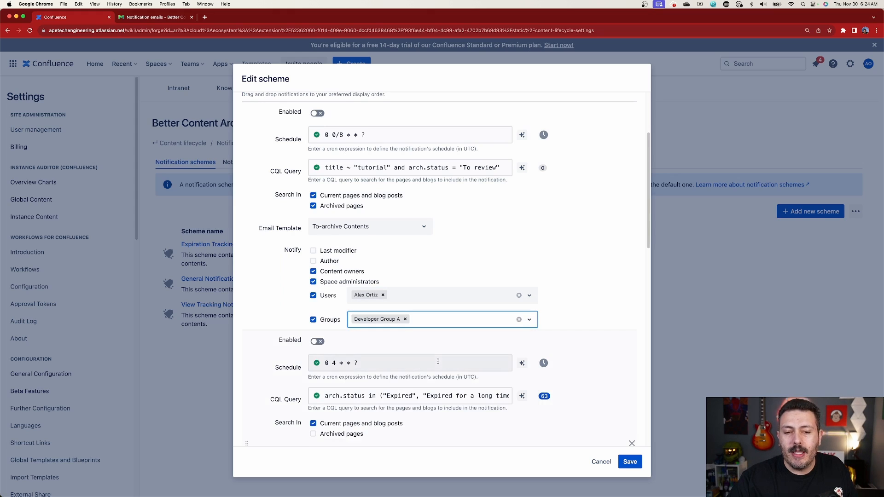
Look over the notifications in the General Notification Scheme and cancel the edits without saving.
scroll(546, 297, "down", 4)
scroll(546, 297, "up", 6)
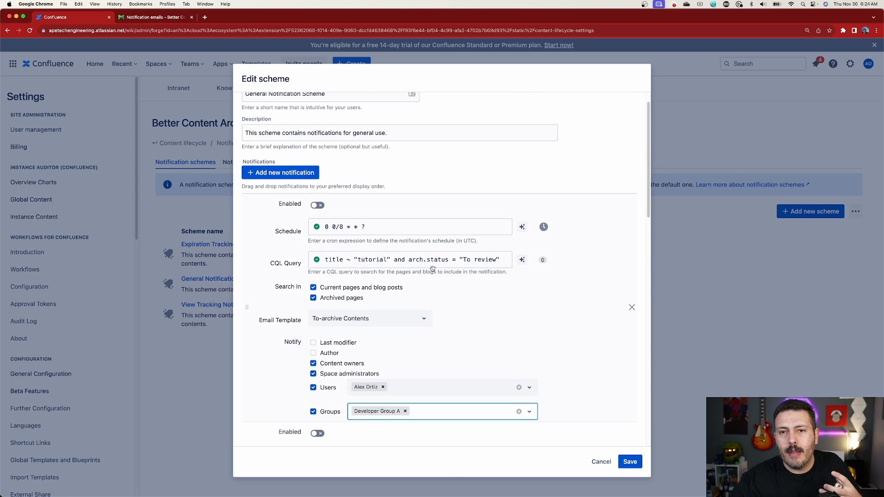
scroll(430, 268, "down", 2)
scroll(539, 389, "down", 5)
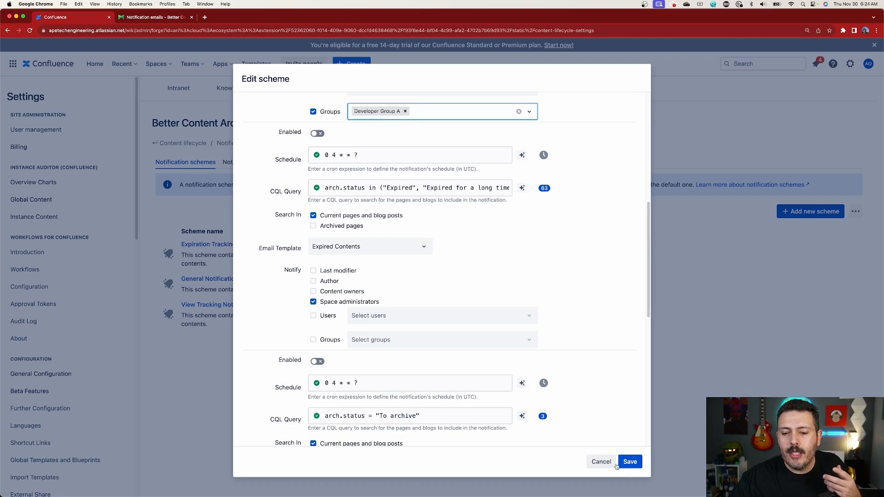
left_click(601, 461)
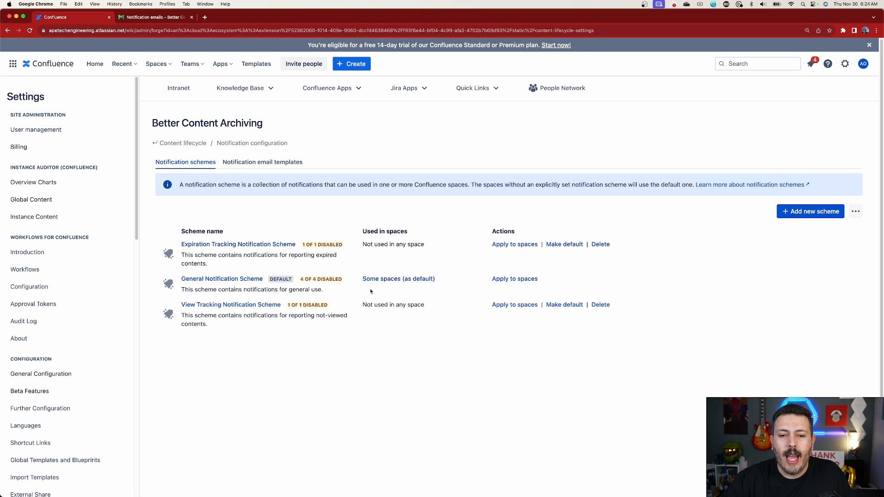
Open the space assignment of the General Notification Scheme, select and deselect all spaces, and return to the notification schemes without applying.
left_click(509, 279)
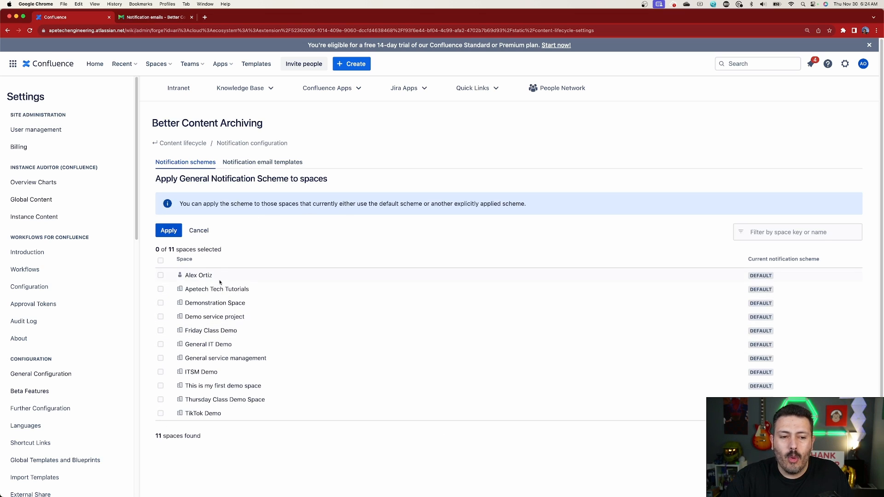
left_click(161, 261)
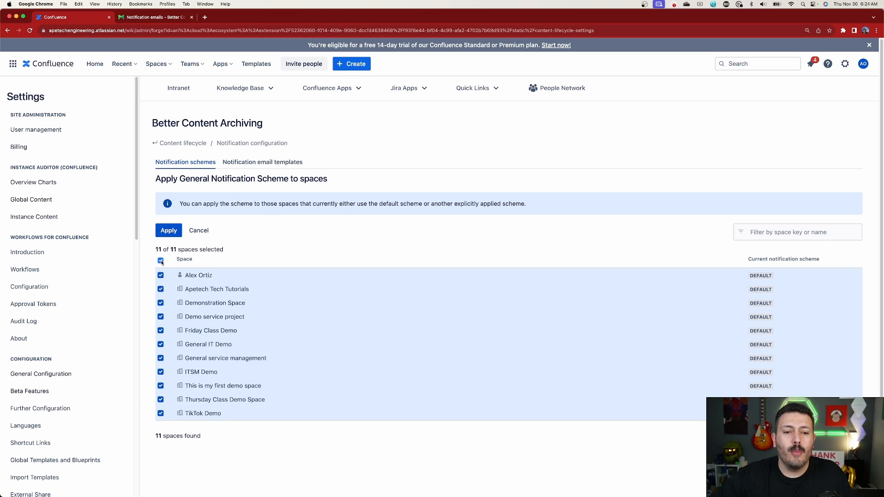
left_click(161, 261)
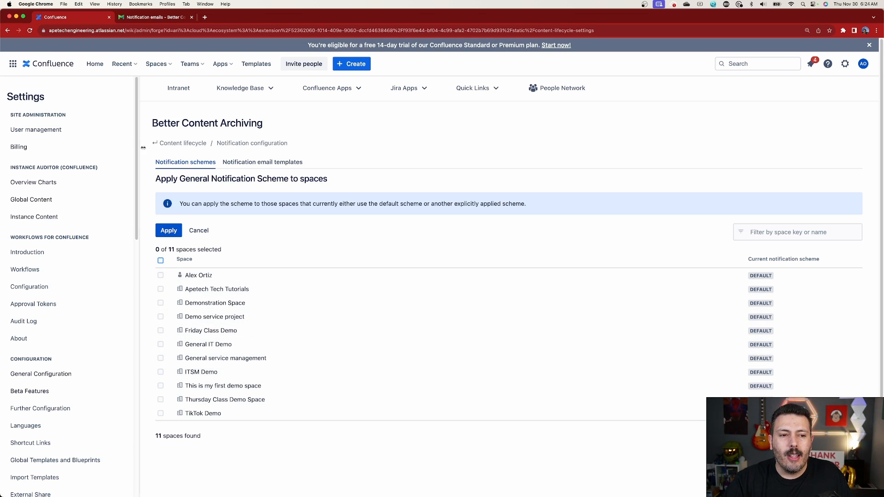
left_click(205, 162)
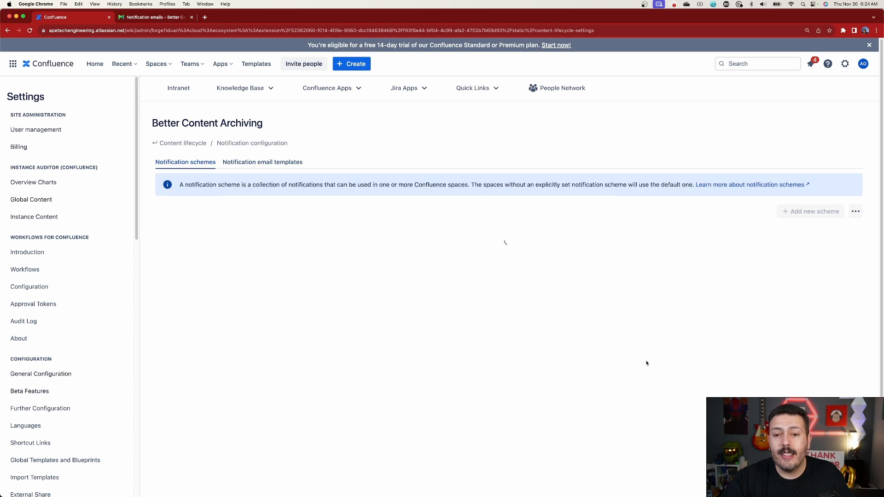